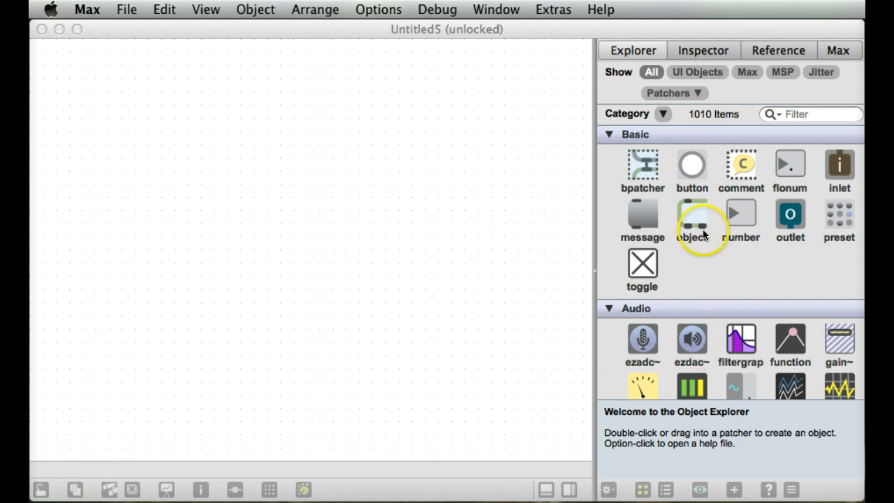
# Place a number box in the empty patcher and set its value to 100 with the patcher locked.
pyautogui.moveTo(444, 213); pyautogui.dragTo(273, 174)
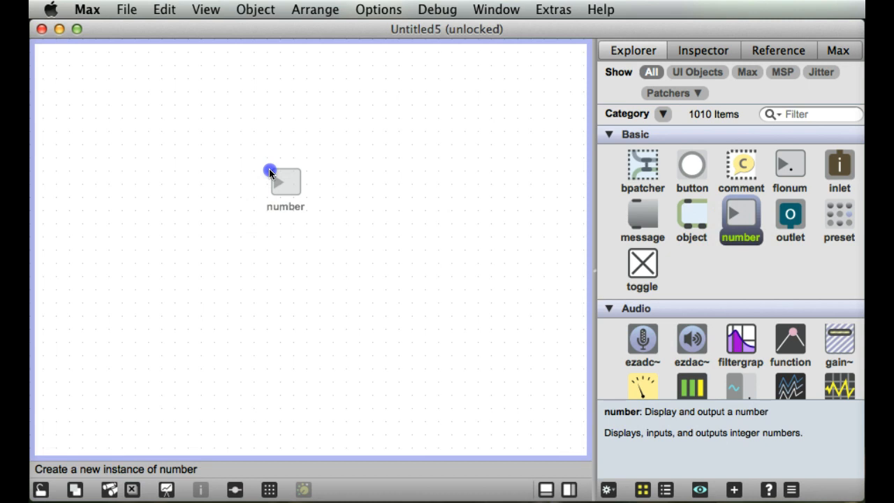
pyautogui.click(41, 489)
pyautogui.moveTo(286, 176); pyautogui.dragTo(289, 86)
pyautogui.moveTo(289, 176); pyautogui.dragTo(292, 178)
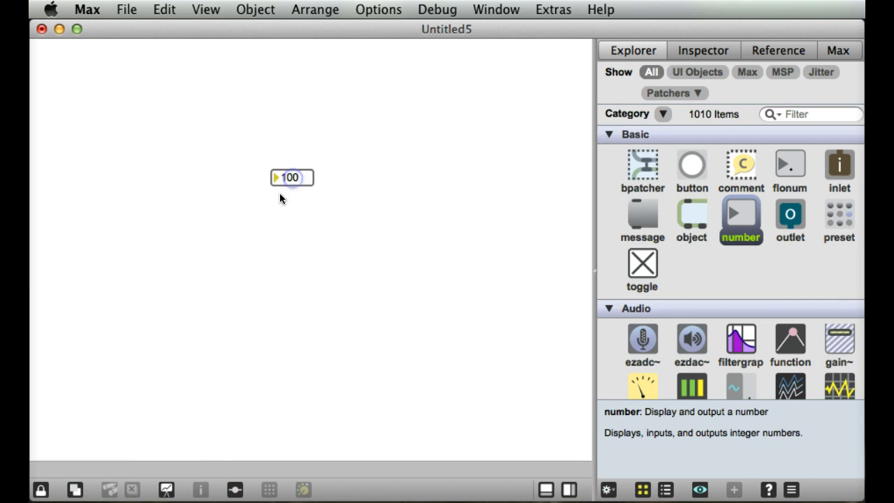
# Save the patcher to the Desktop under the name test.
pyautogui.click(126, 10)
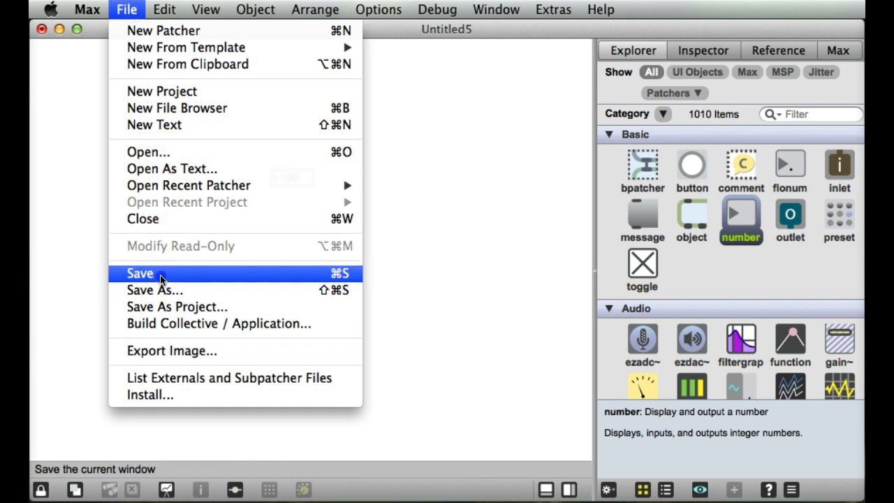
pyautogui.click(146, 294)
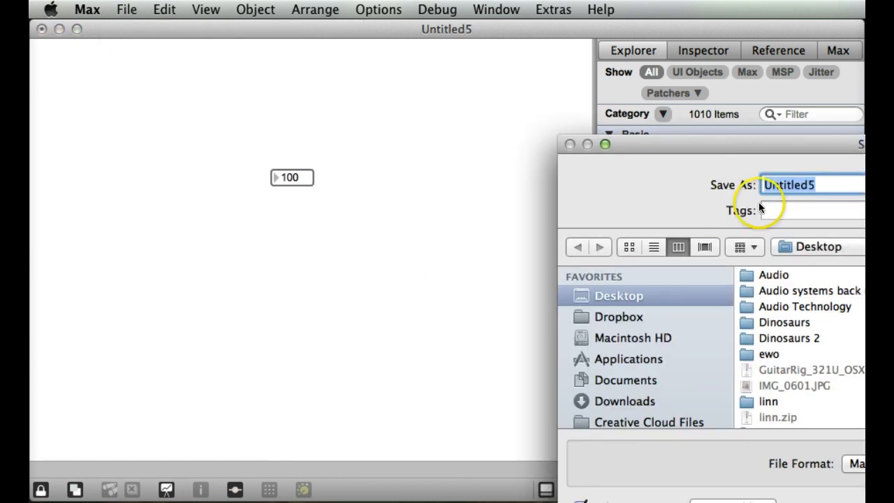
pyautogui.write('test')
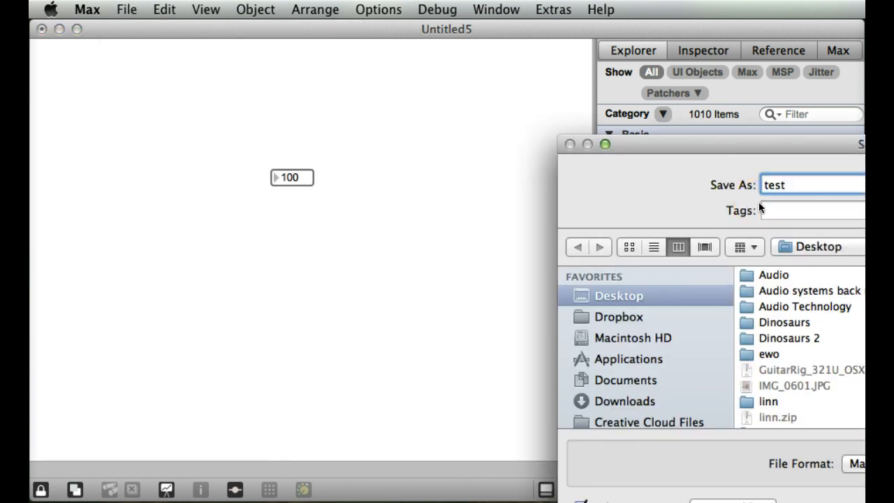
pyautogui.press('Return')
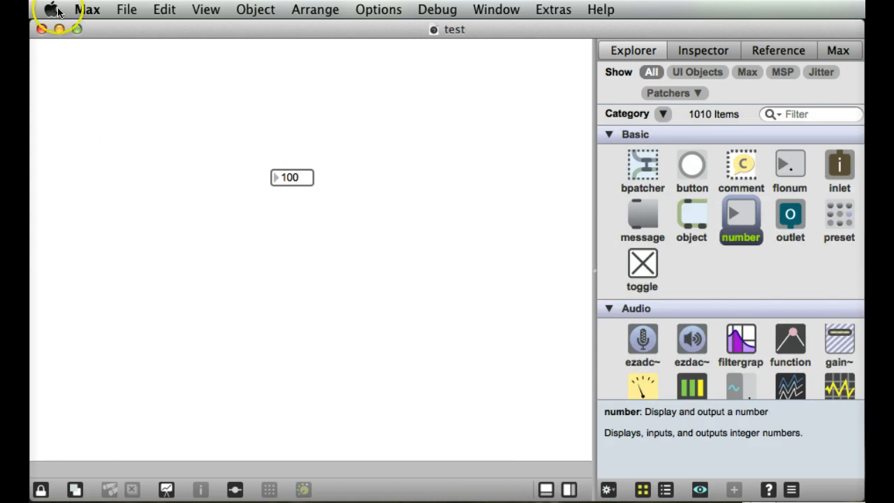
# Close the test patcher, reopen test.maxpat from the recent patchers and show its sidebar.
pyautogui.click(42, 29)
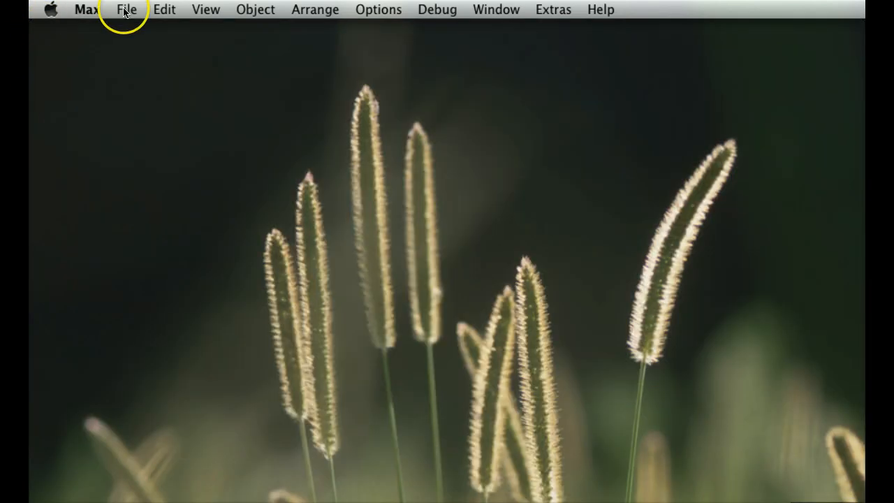
pyautogui.click(123, 11)
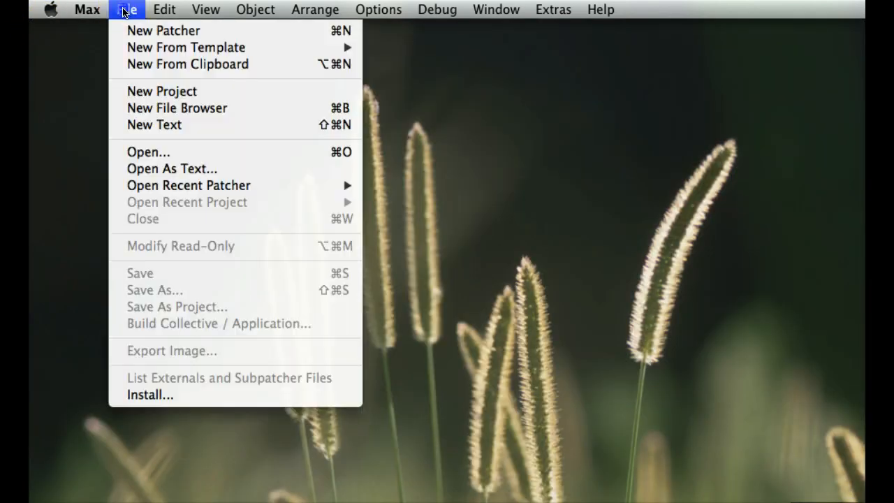
pyautogui.moveTo(170, 188)
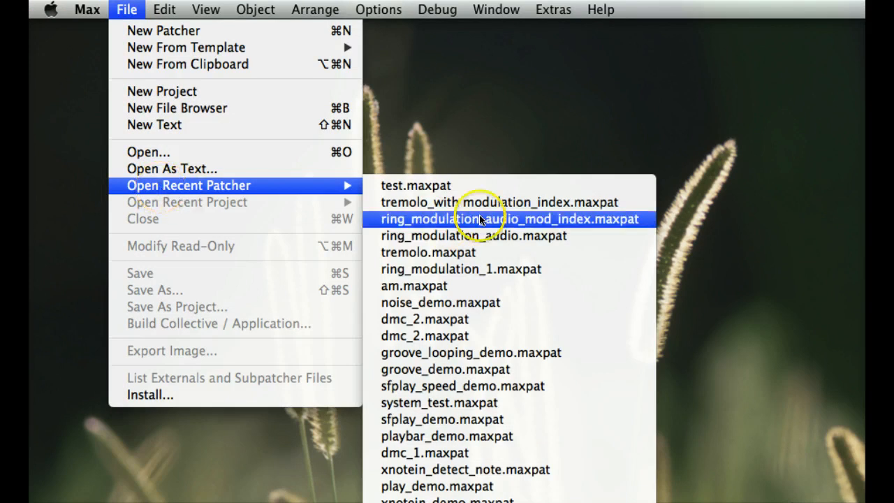
pyautogui.click(398, 186)
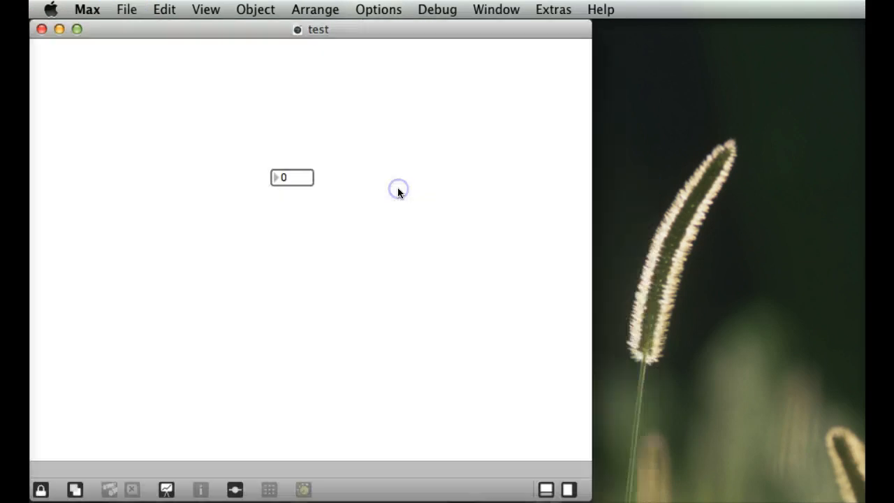
pyautogui.click(568, 490)
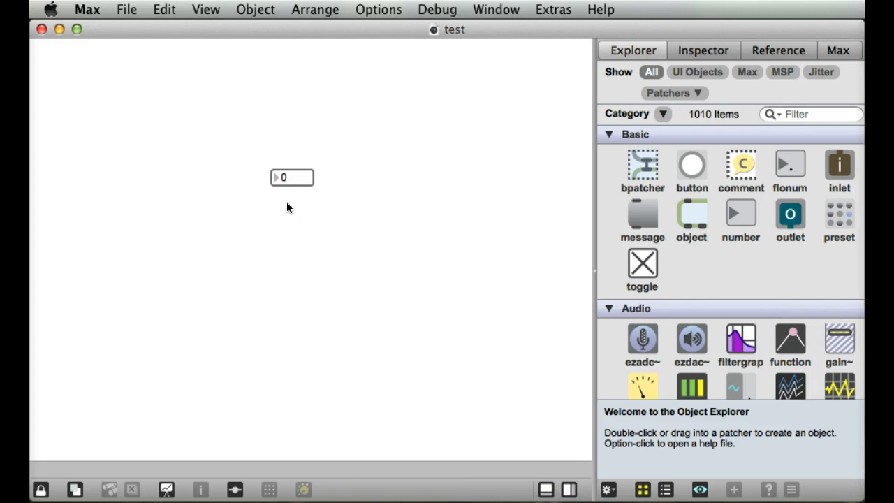
pyautogui.click(248, 170)
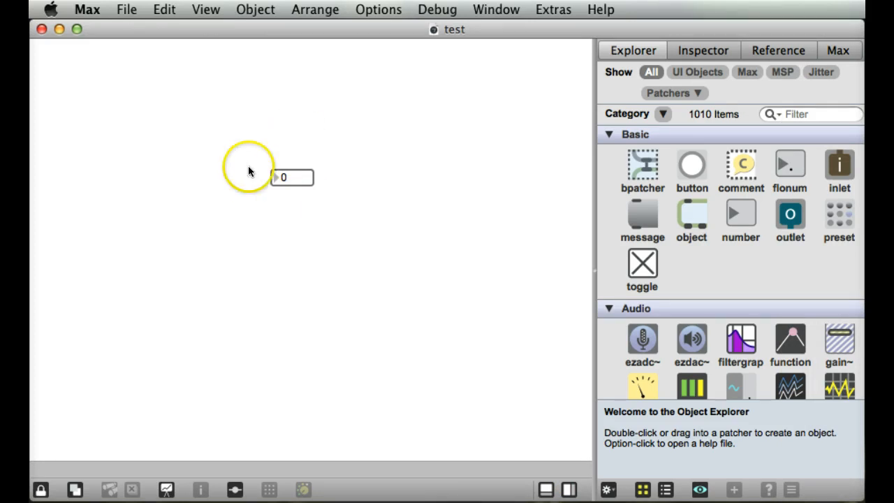
pyautogui.click(333, 210)
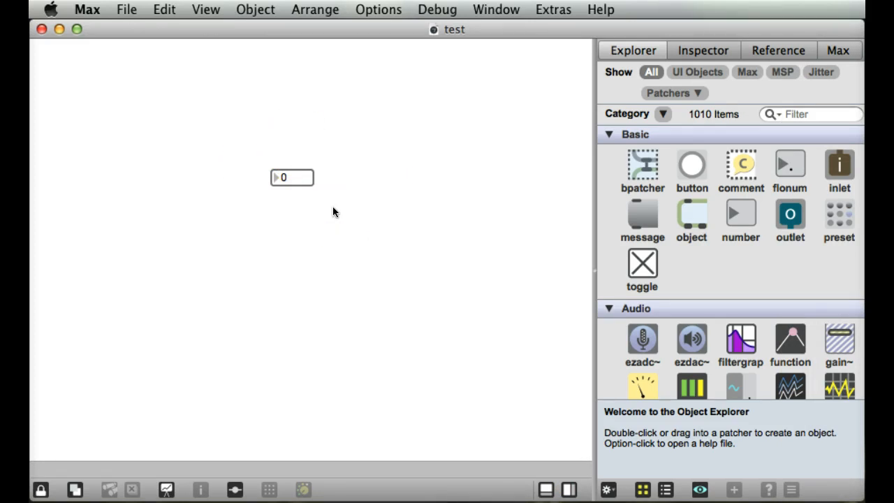
# Unlock the patcher and open the Inspector for the number box.
pyautogui.click(40, 491)
pyautogui.click(289, 179)
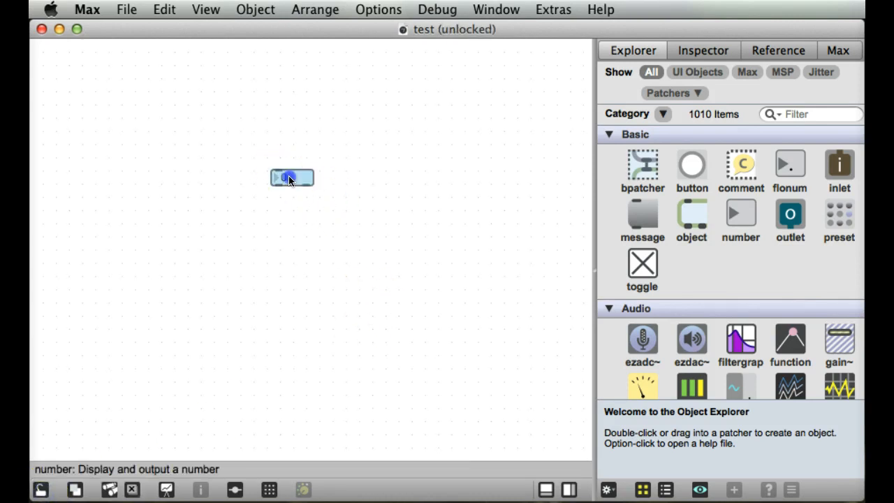
pyautogui.click(338, 223)
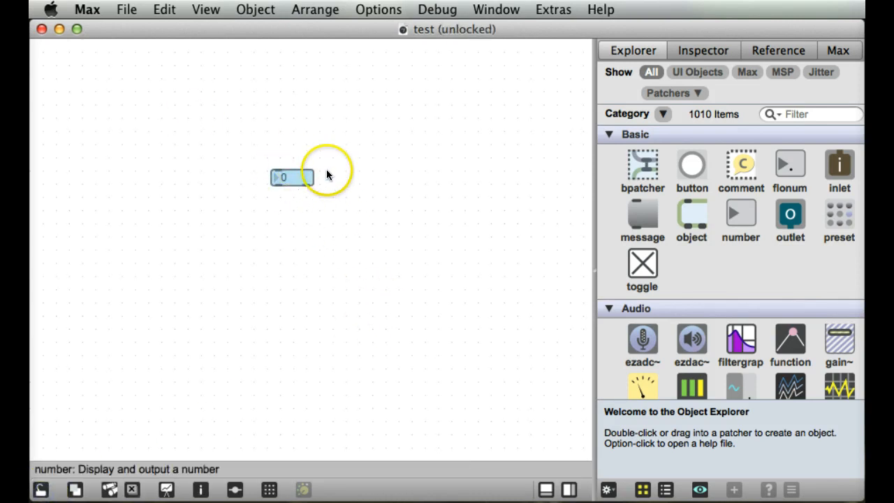
pyautogui.rightClick(288, 178)
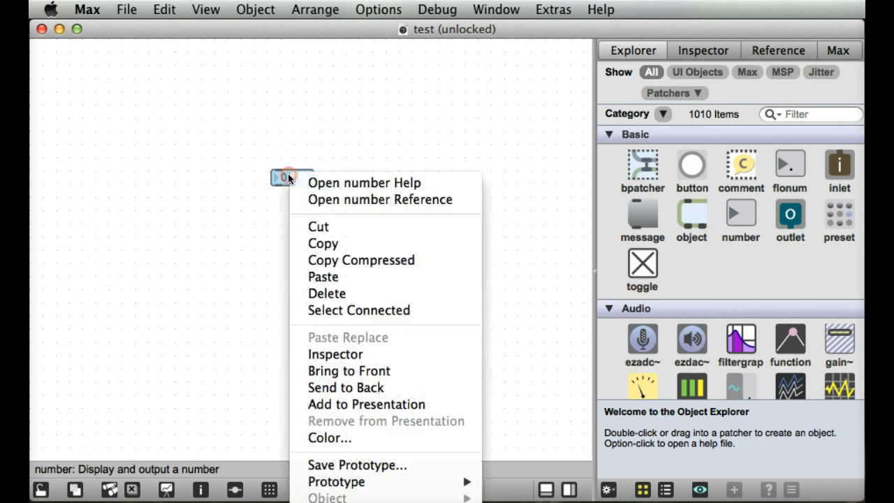
pyautogui.click(336, 353)
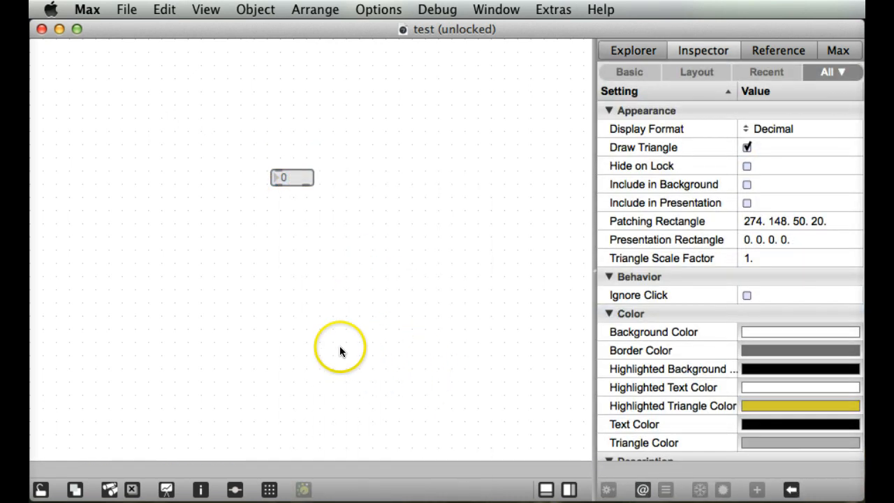
# Turn on Parameter Mode Enable and Initial Enable for the number box.
pyautogui.scroll(-10, 674, 279)
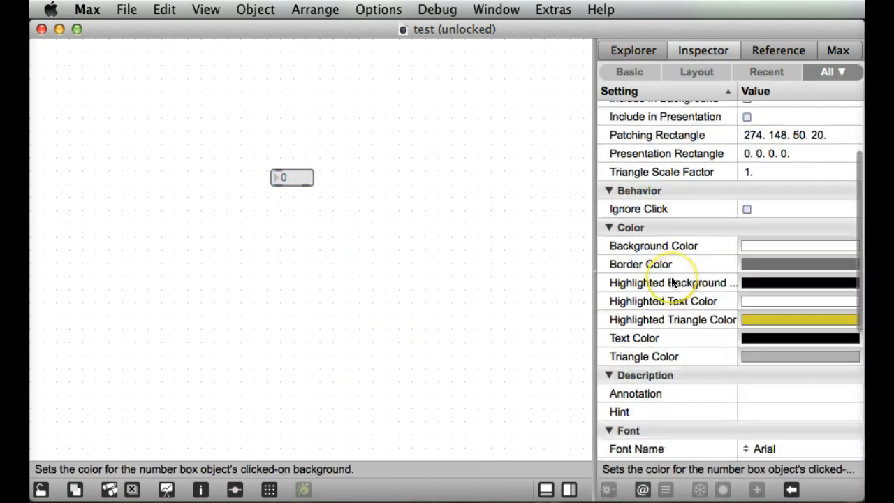
pyautogui.click(557, 222)
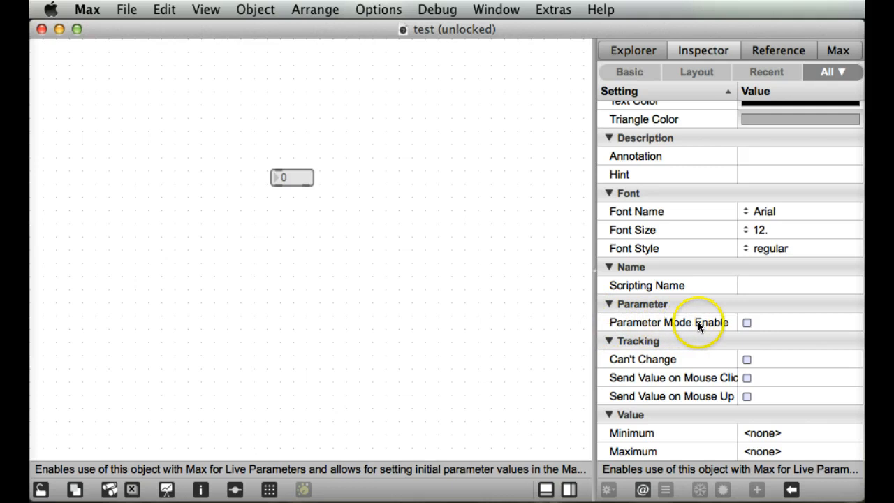
pyautogui.click(746, 322)
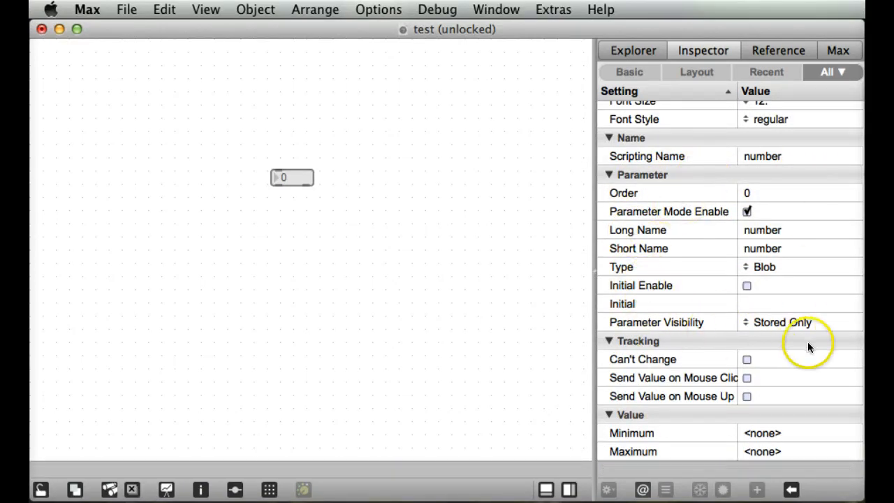
pyautogui.click(747, 286)
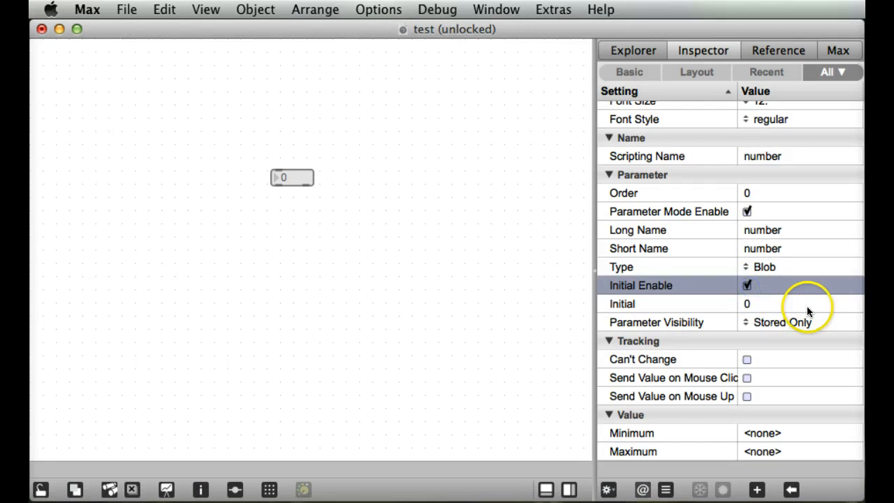
# Set the number box's Initial parameter value to 1000 and recheck the setting in the Inspector.
pyautogui.click(750, 305)
pyautogui.click(769, 304)
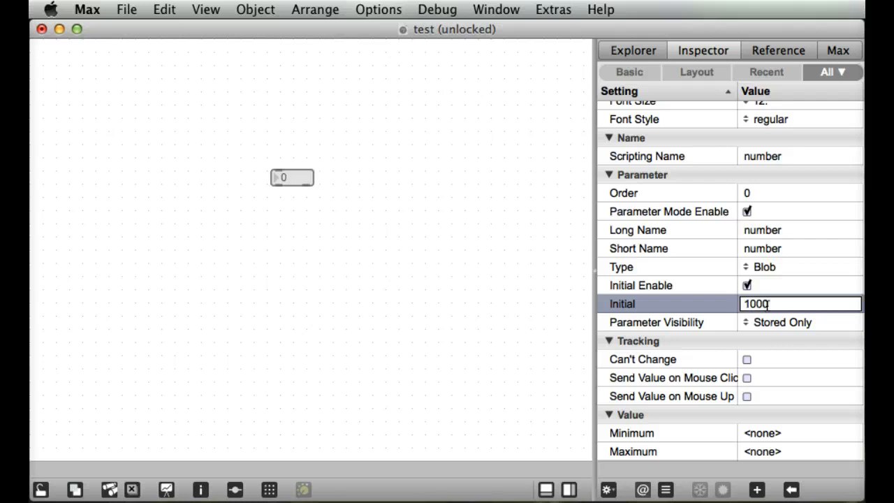
pyautogui.write('1000')
pyautogui.press('Return')
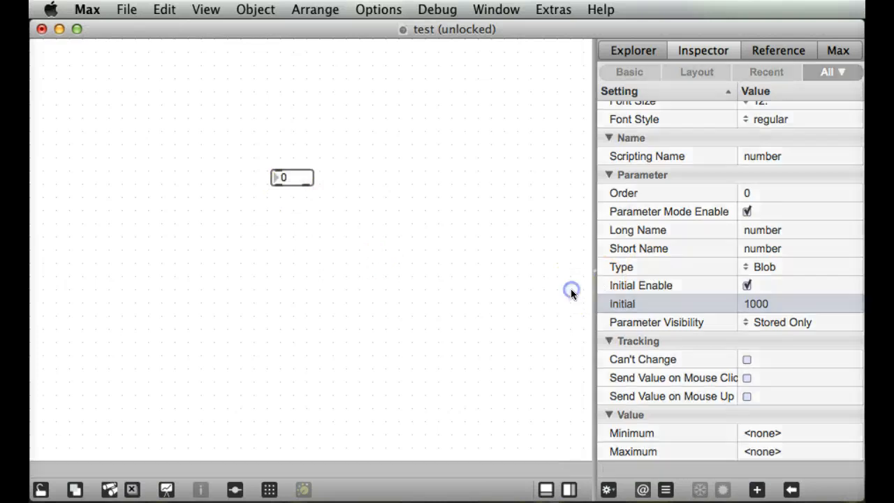
pyautogui.click(571, 291)
pyautogui.click(294, 179)
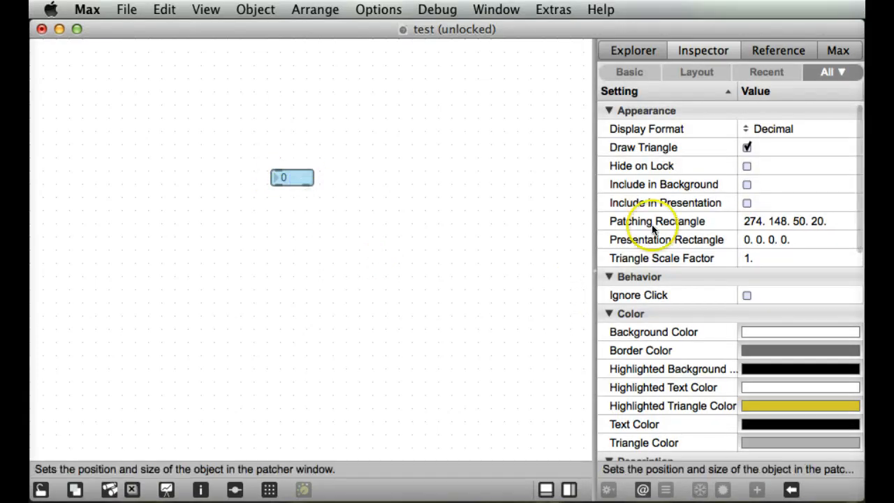
pyautogui.scroll(-10, 733, 258)
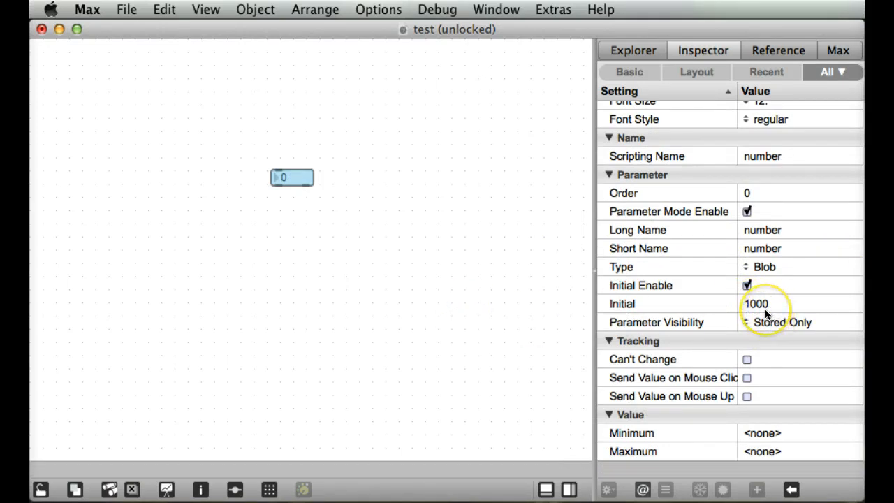
pyautogui.click(449, 320)
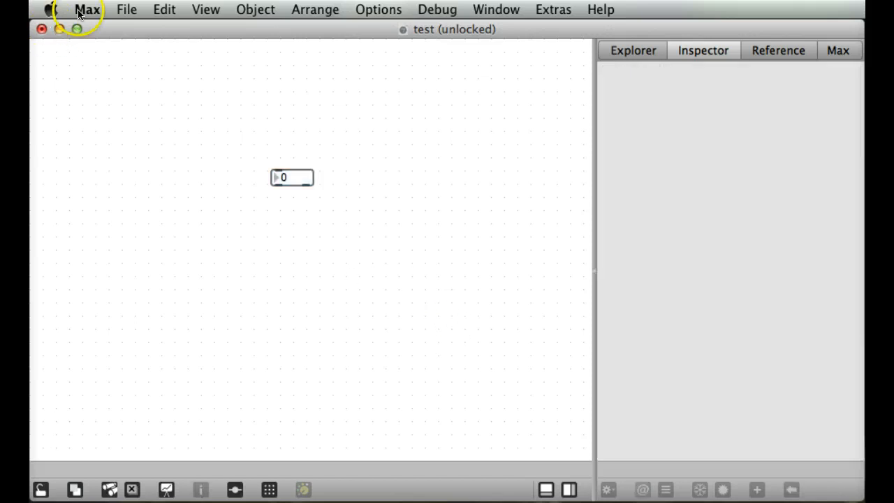
# Save the changes to the test patcher and close it.
pyautogui.click(124, 10)
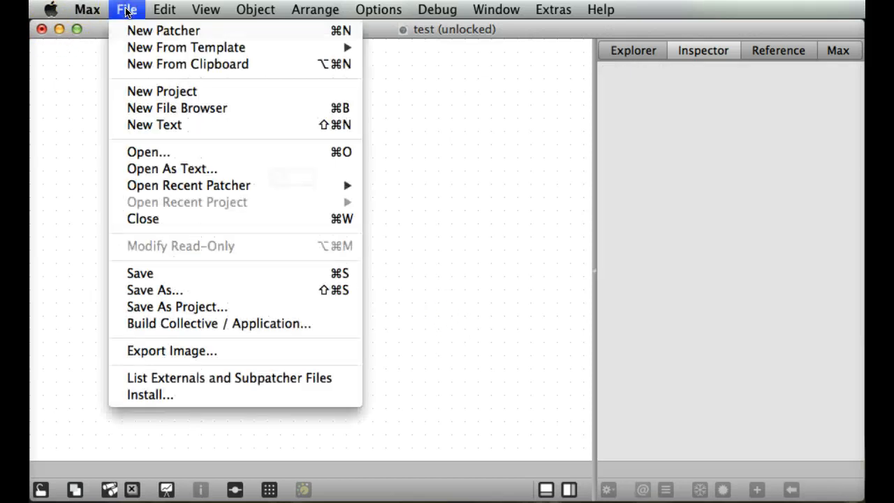
pyautogui.click(122, 274)
pyautogui.click(41, 30)
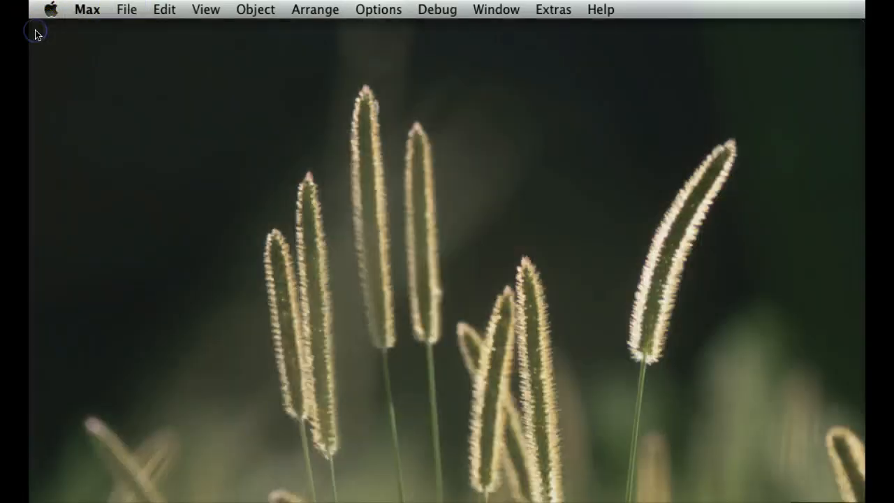
# Reopen test.maxpat from the recent patchers to check the number box's stored value, and show the sidebar.
pyautogui.click(126, 8)
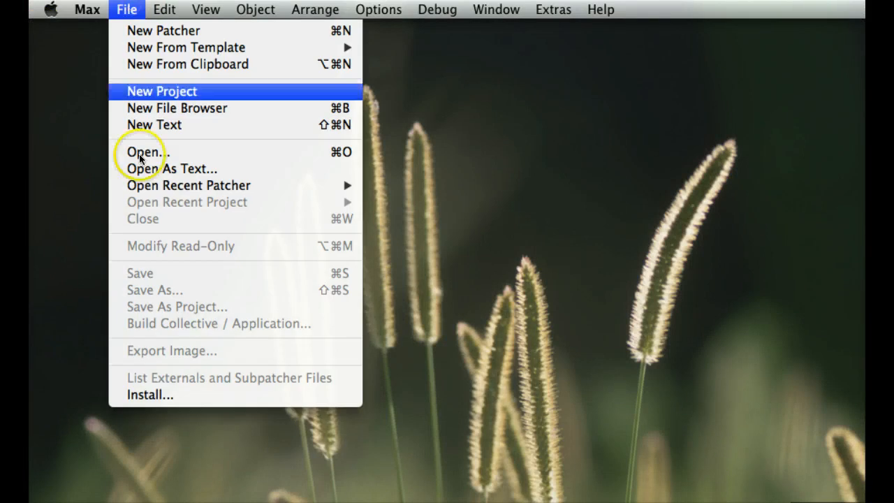
pyautogui.moveTo(160, 183)
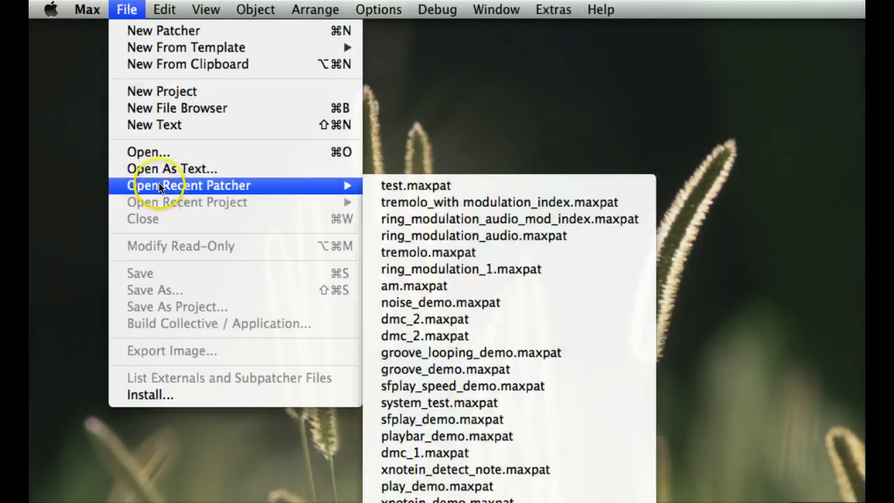
pyautogui.click(389, 185)
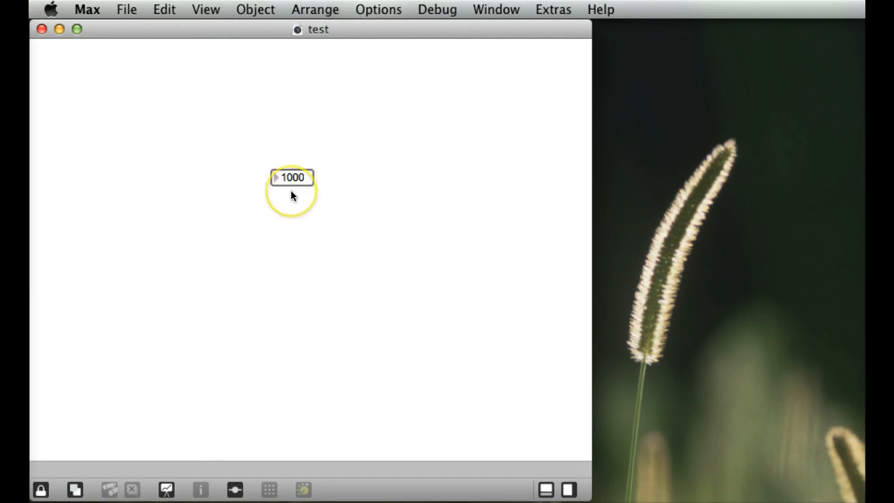
pyautogui.click(569, 489)
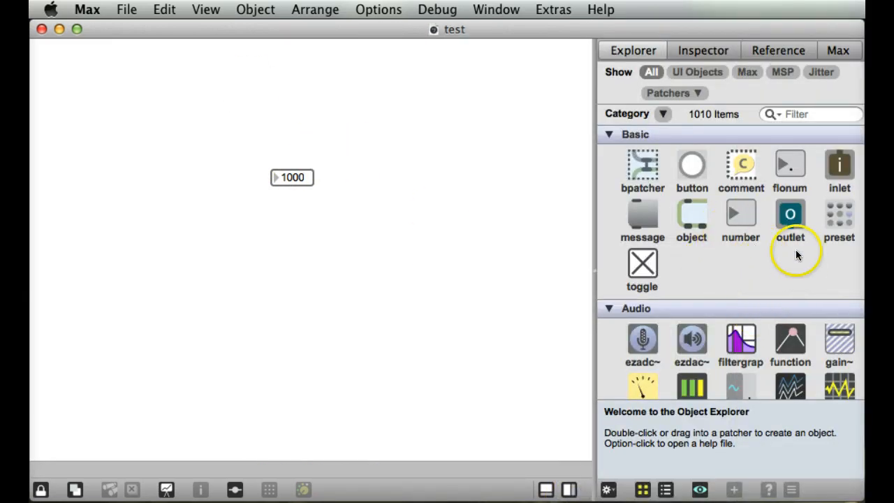
# Find the Live objects by filtering for "live", unlock the patcher and add a live.gain~ slider beside the number box.
pyautogui.scroll(-3, 793, 252)
pyautogui.click(812, 114)
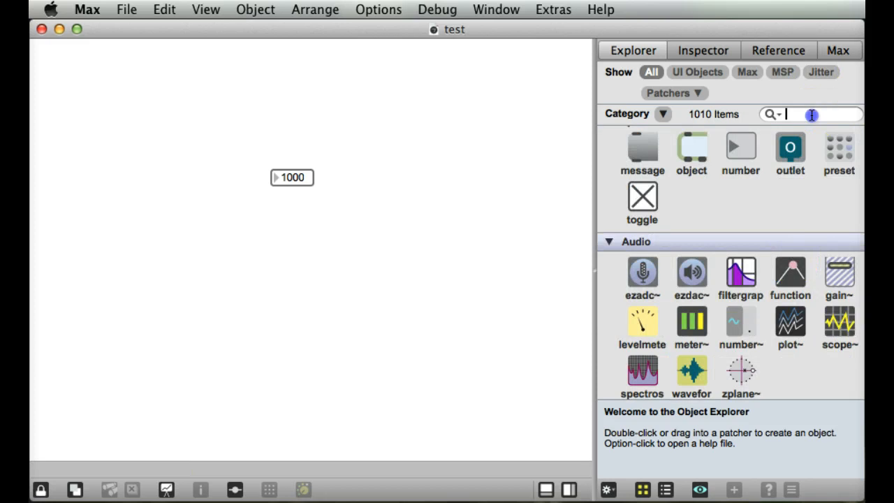
pyautogui.write('live')
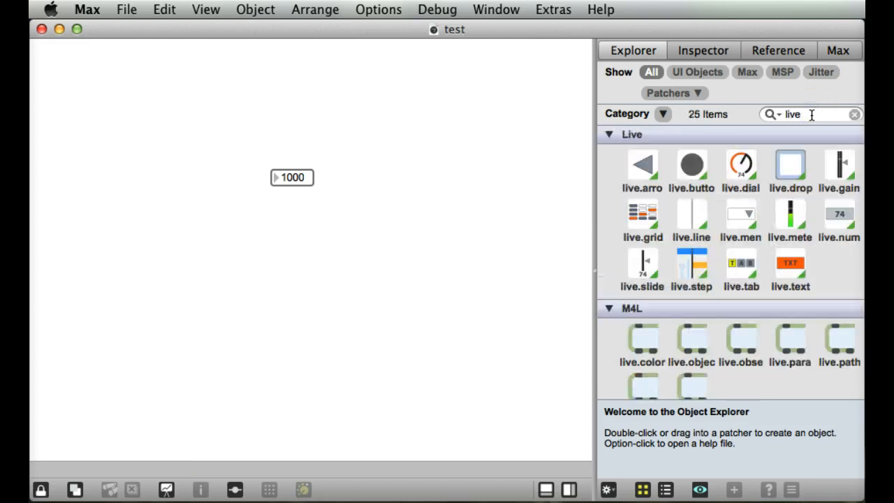
pyautogui.moveTo(839, 164); pyautogui.dragTo(379, 164)
pyautogui.click(40, 489)
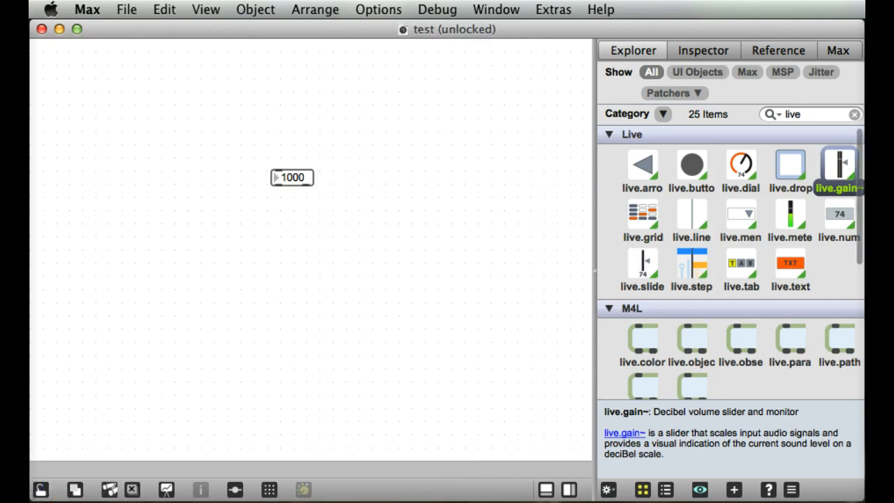
pyautogui.moveTo(841, 165); pyautogui.dragTo(373, 149)
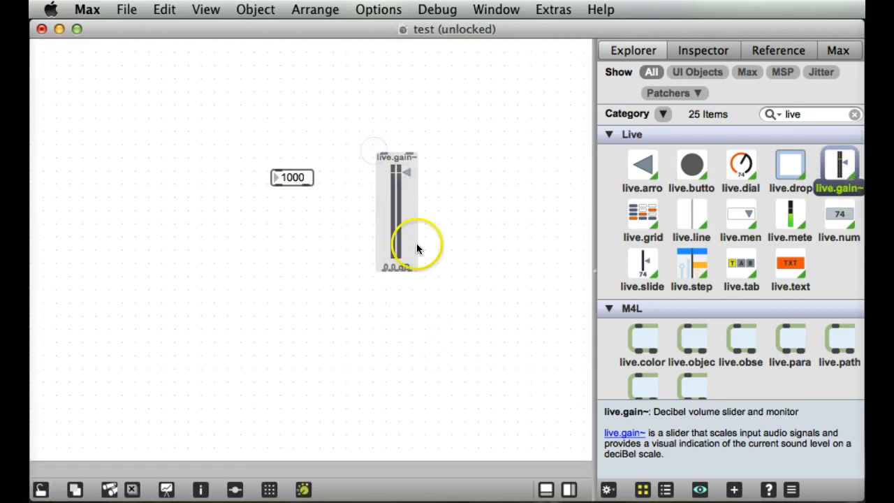
# In the live.gain~ object's Inspector, turn on Initial Enable and set the Initial parameter value to -30.
pyautogui.rightClick(403, 209)
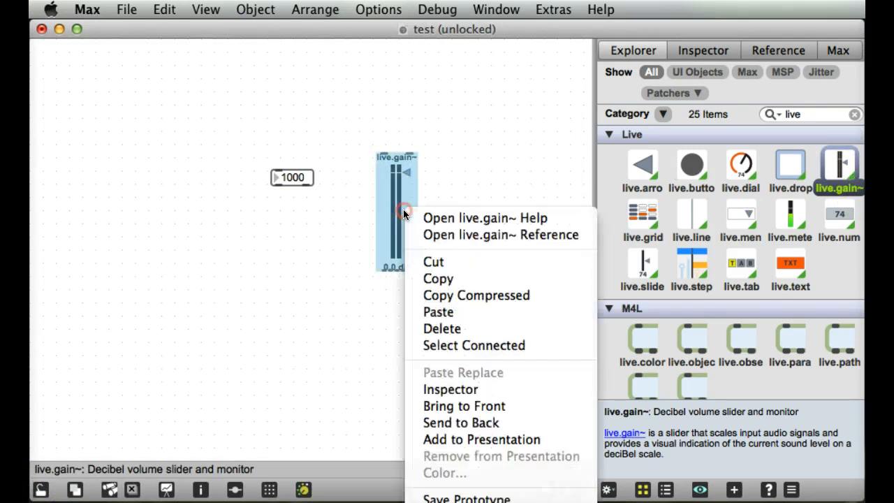
pyautogui.click(448, 389)
pyautogui.scroll(-15, 753, 265)
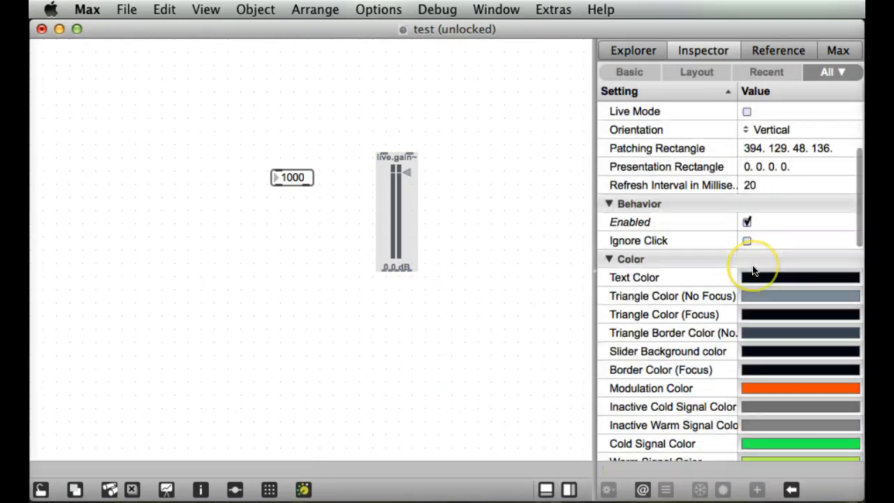
pyautogui.scroll(-5, 752, 265)
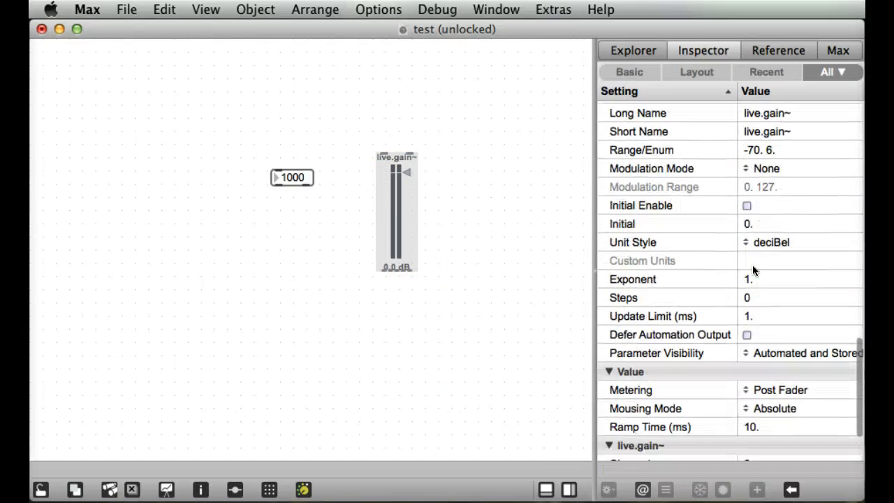
pyautogui.scroll(5, 753, 265)
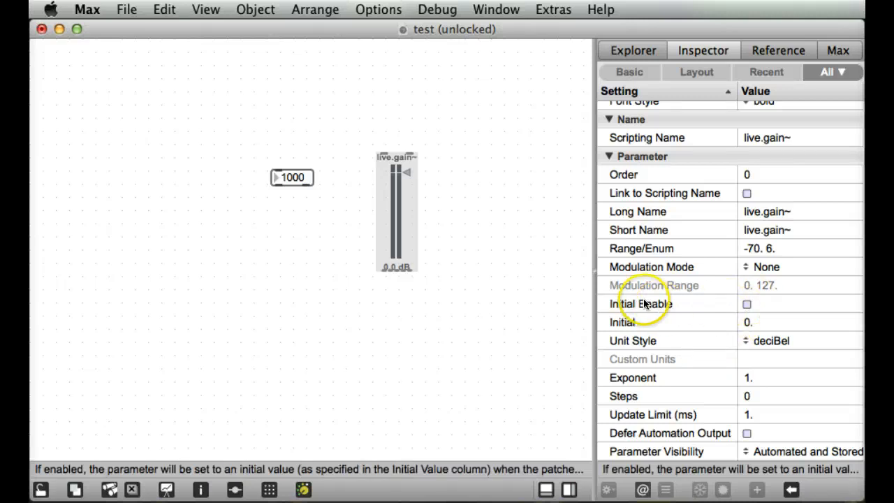
pyautogui.click(747, 304)
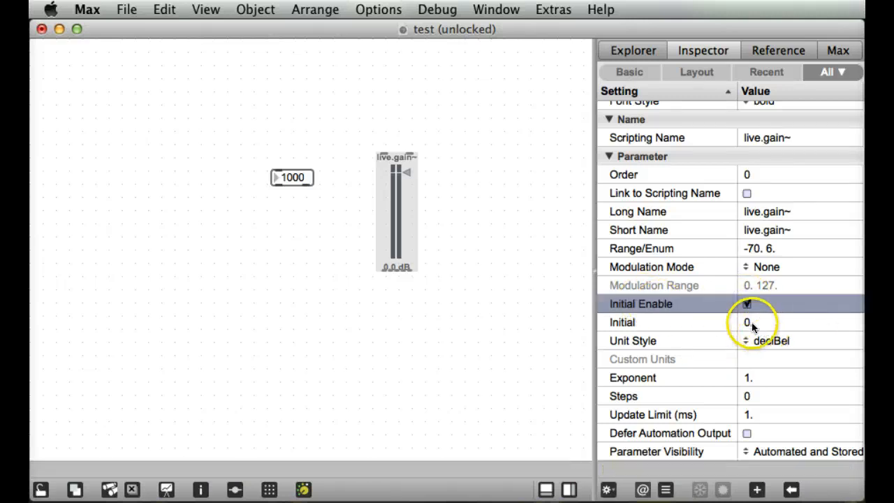
pyautogui.click(752, 322)
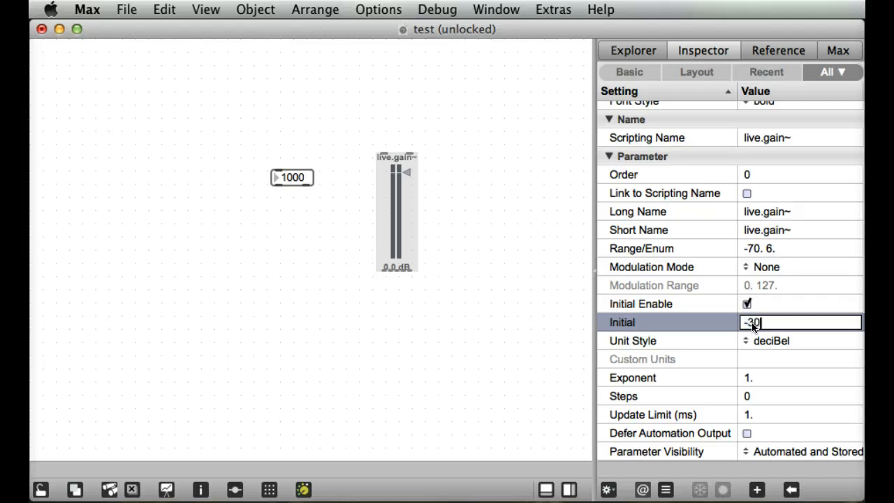
pyautogui.click(791, 362)
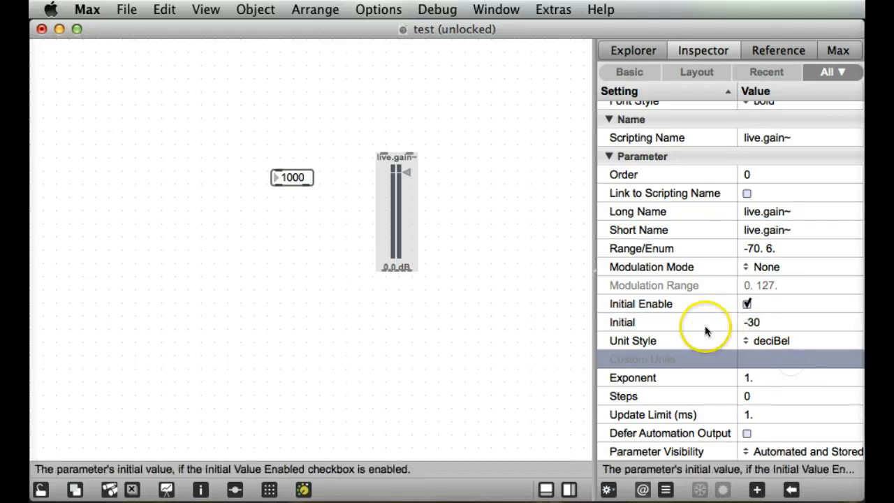
pyautogui.click(634, 325)
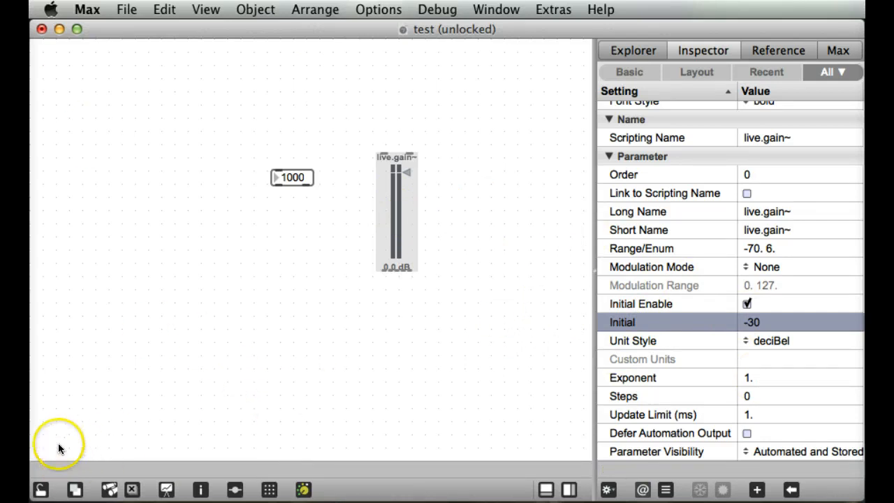
# Save the test patcher with the live.gain~ settings and close it.
pyautogui.click(127, 9)
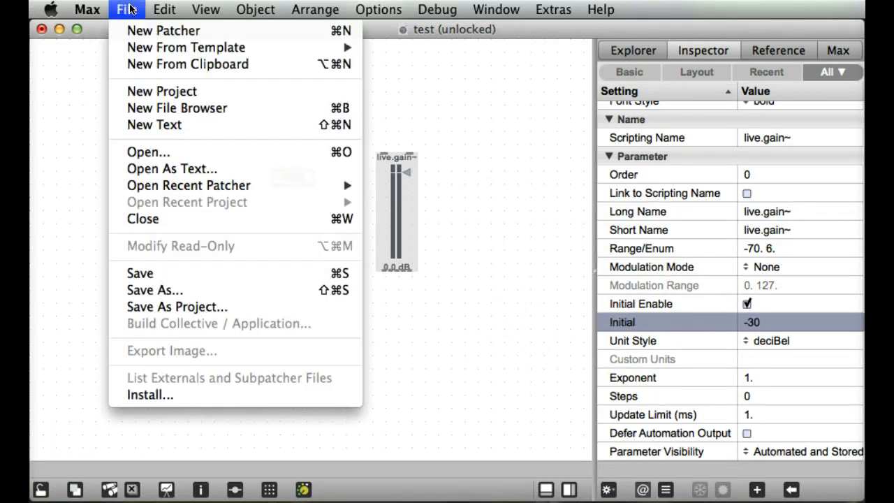
pyautogui.click(147, 278)
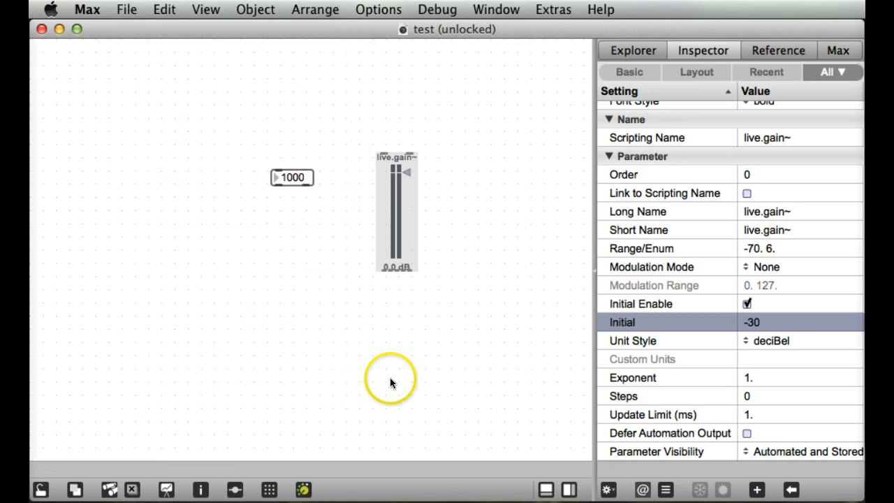
pyautogui.click(390, 379)
pyautogui.click(42, 29)
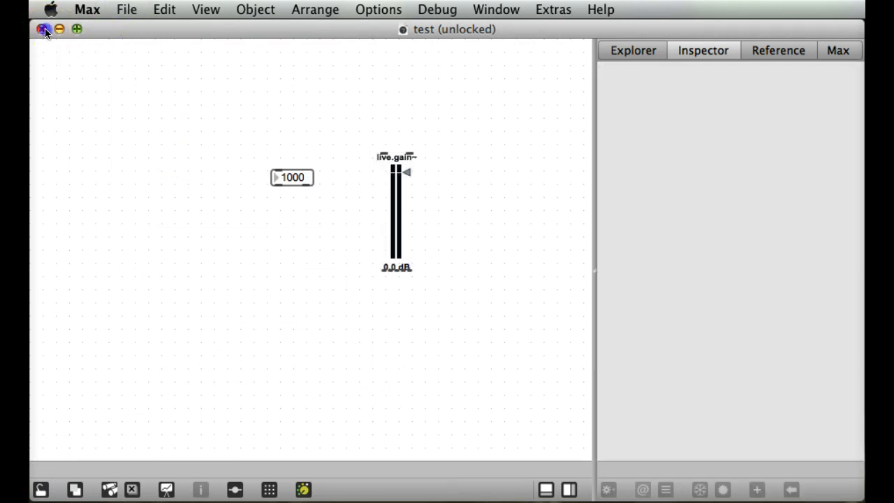
# Reopen the test patcher from the recent patchers to check the initial value of live.gain~.
pyautogui.click(123, 8)
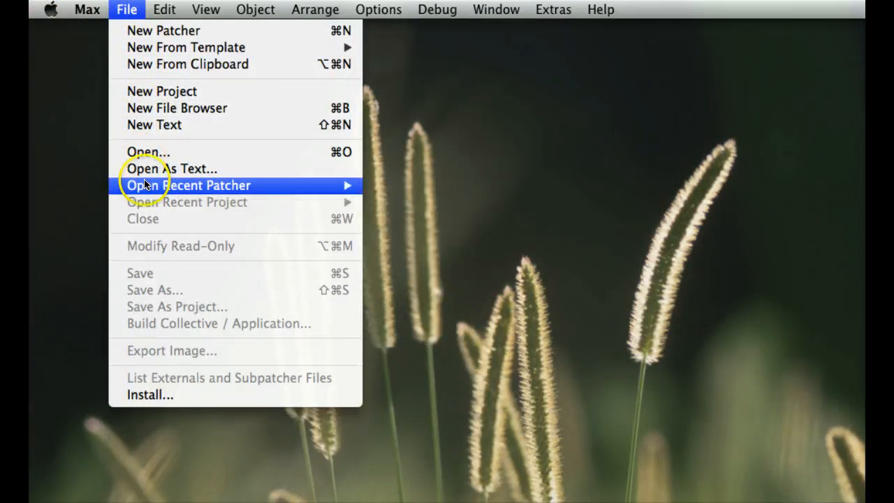
pyautogui.moveTo(140, 185)
pyautogui.click(460, 186)
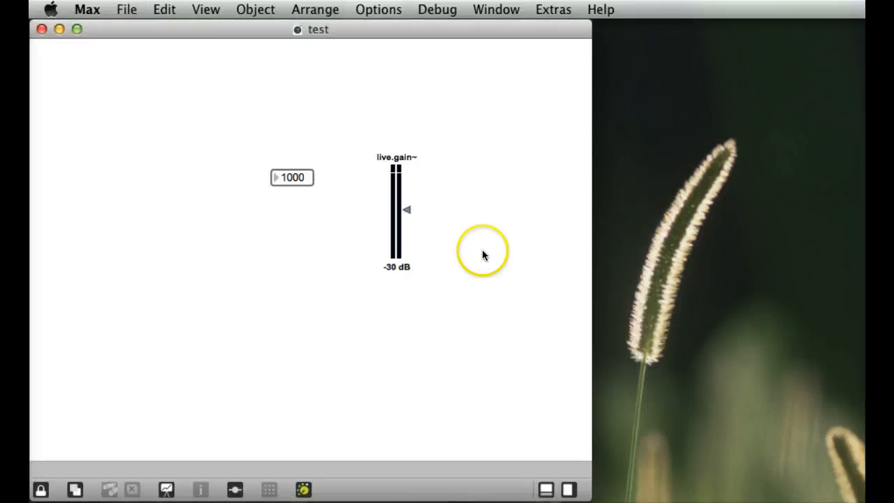